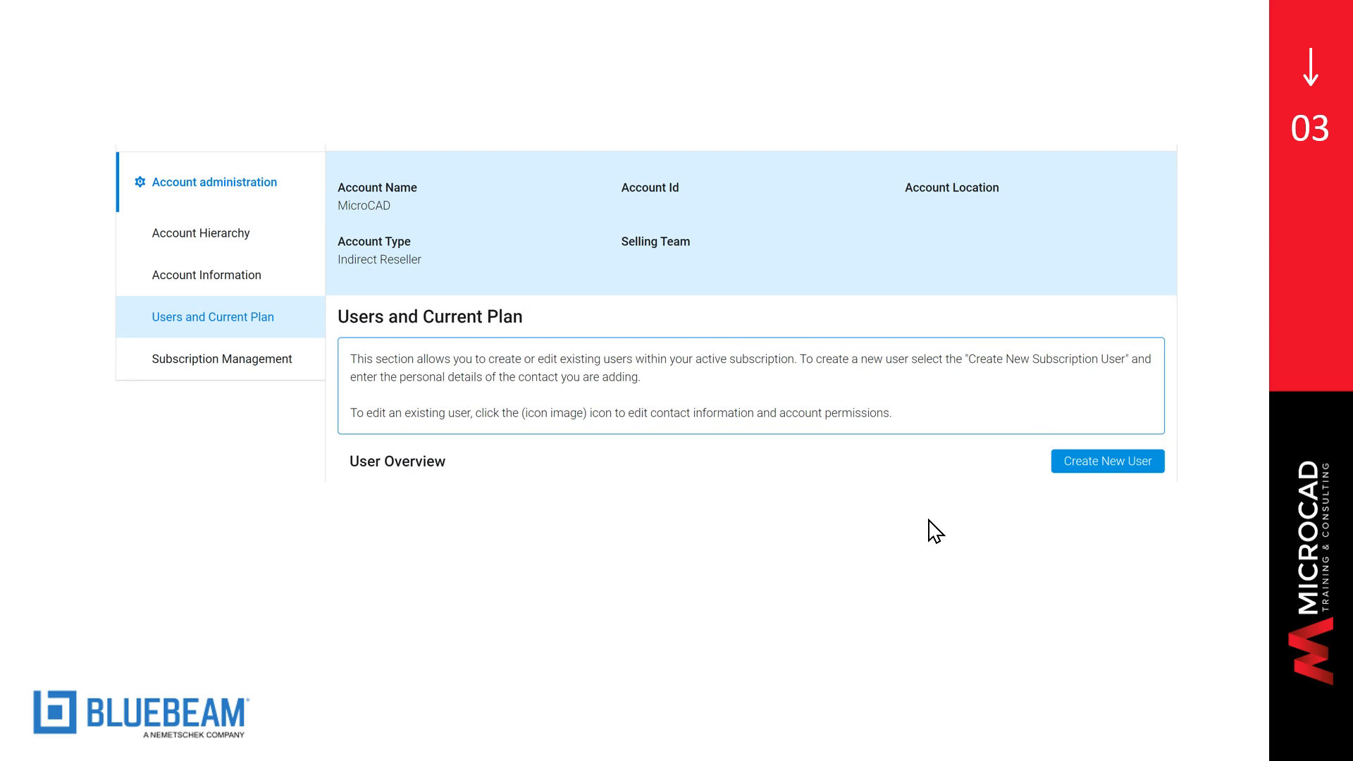
# Advance the slideshow to the Add New User to MicroCAD form with End User checked.
pyautogui.click(368, 489)
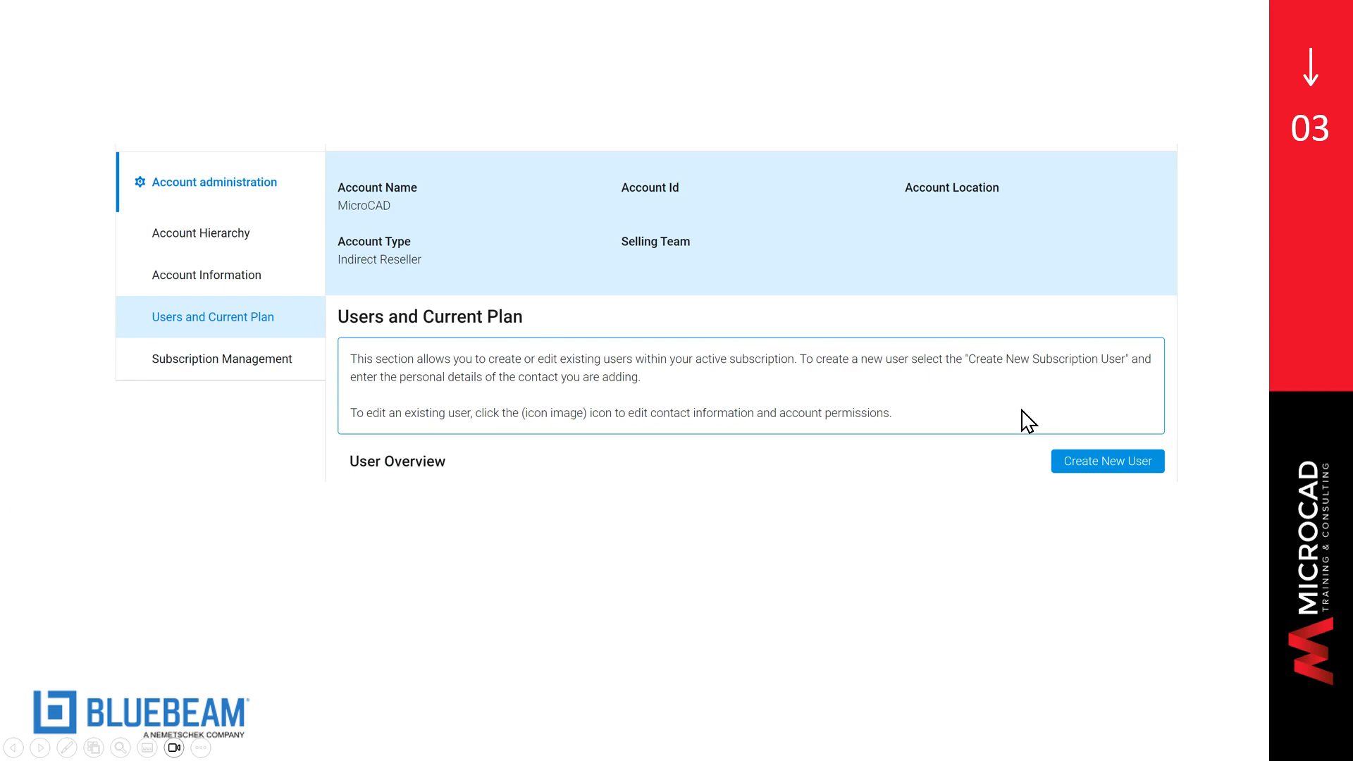
pyautogui.click(839, 593)
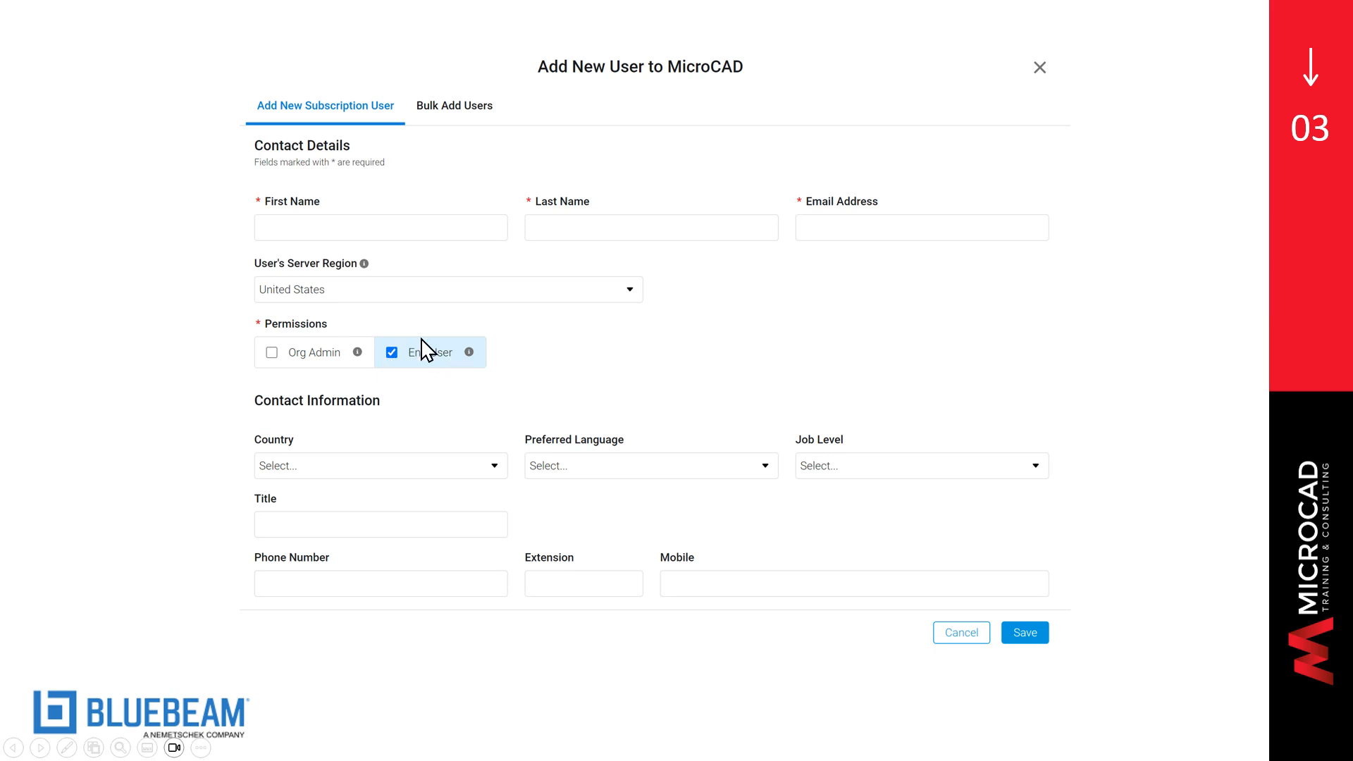
# Advance to the Bulk Add Users tab showing import requirements, CSV template and upload area.
pyautogui.press('ctrl')
pyautogui.press('ctrl')
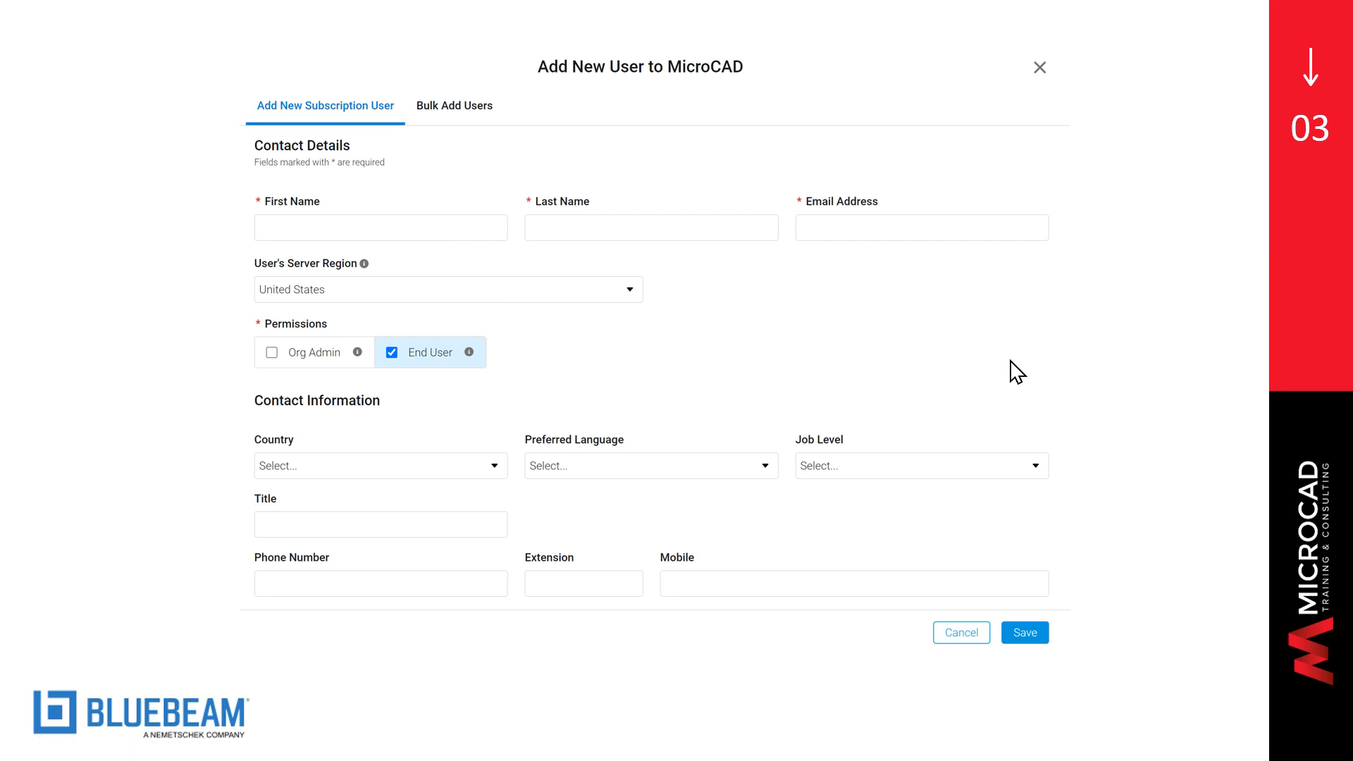
pyautogui.click(1020, 381)
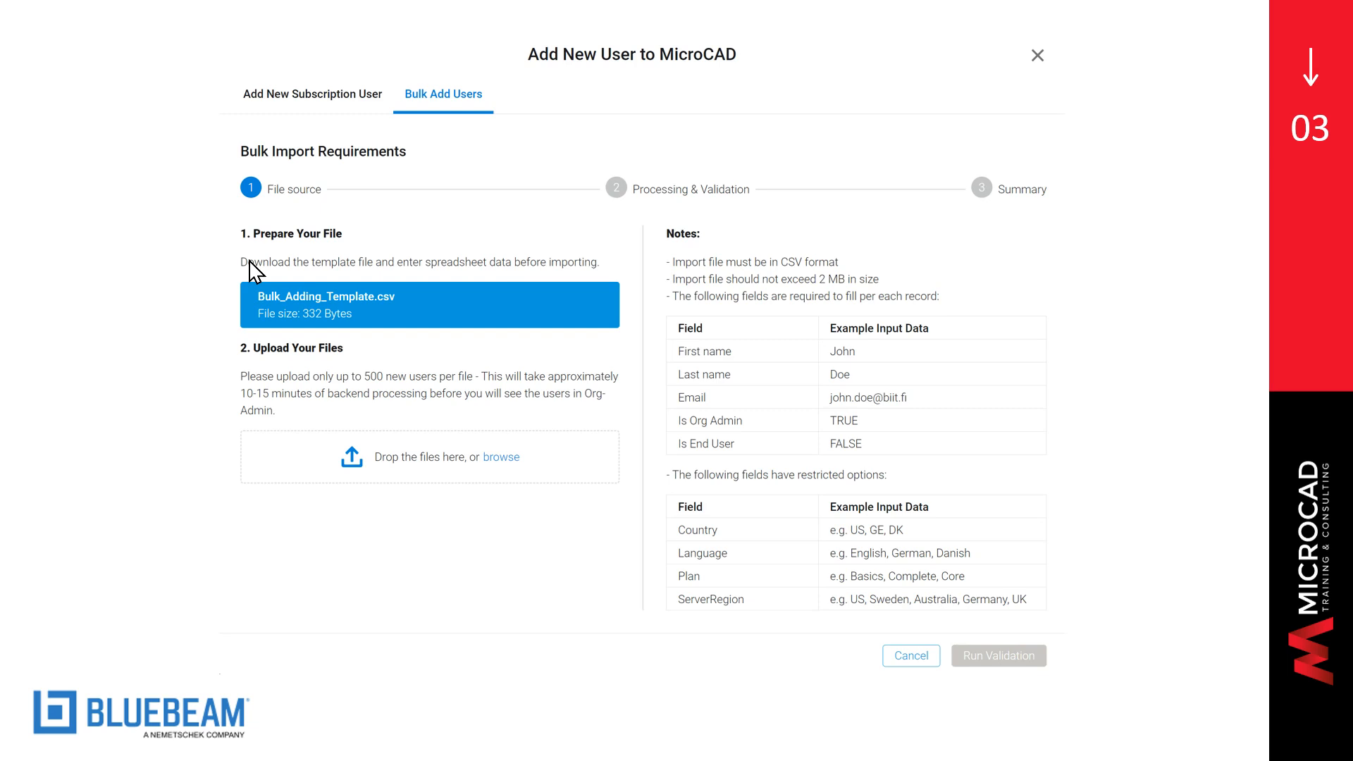
pyautogui.click(308, 123)
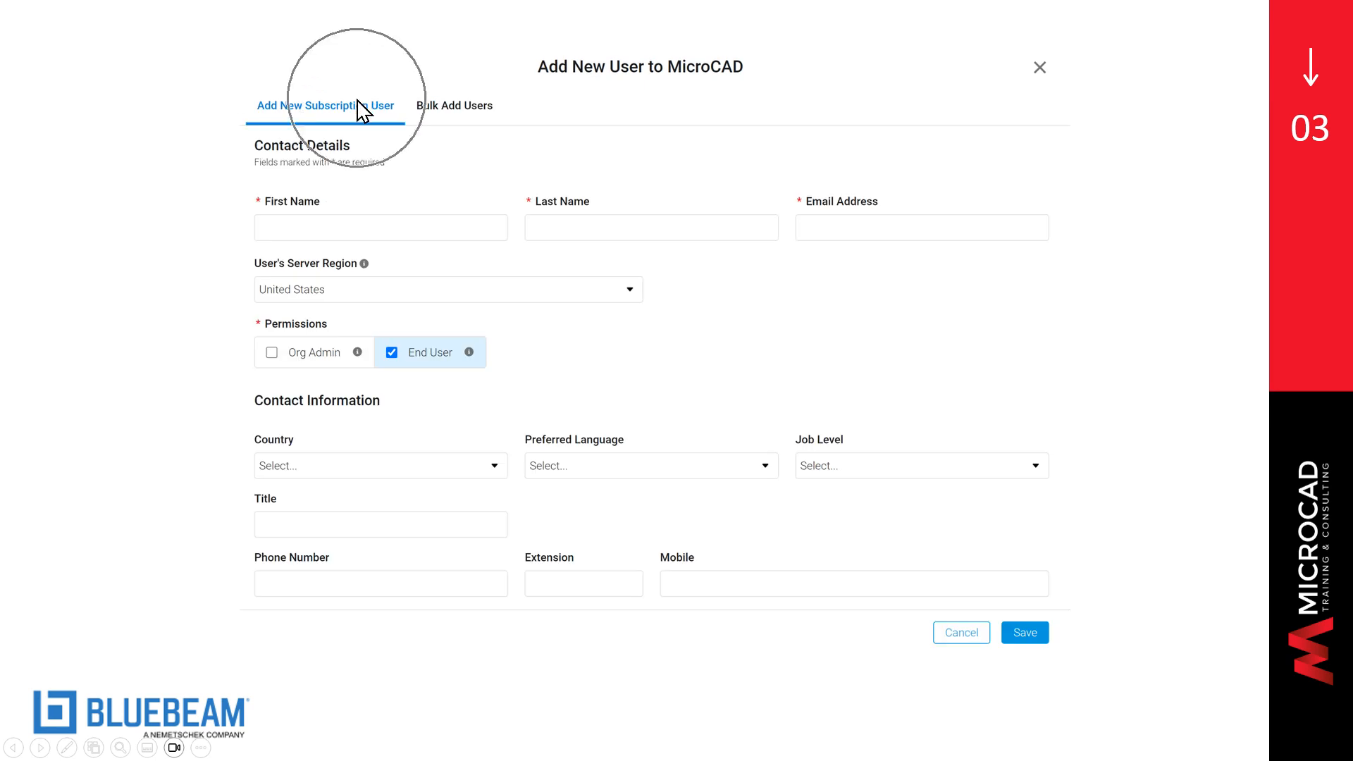
pyautogui.press('ctrl')
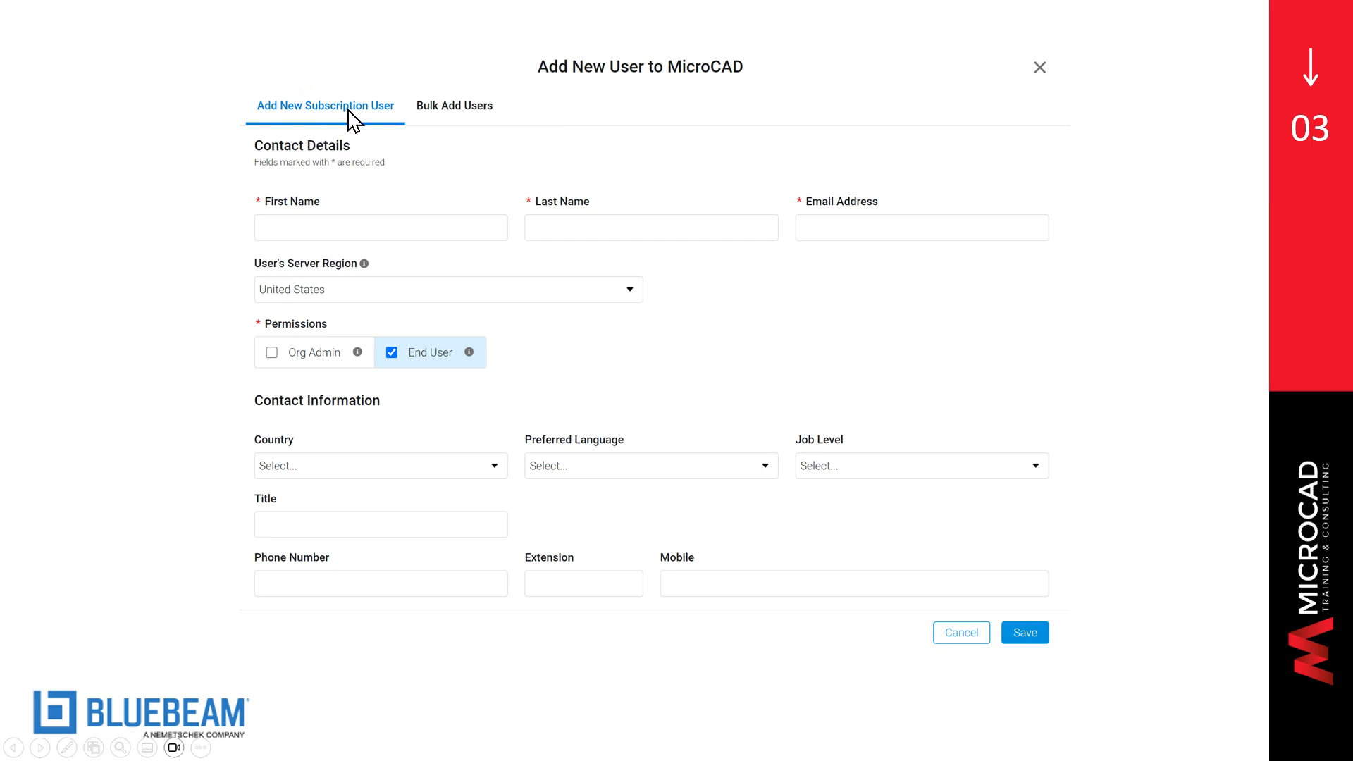
pyautogui.click(518, 129)
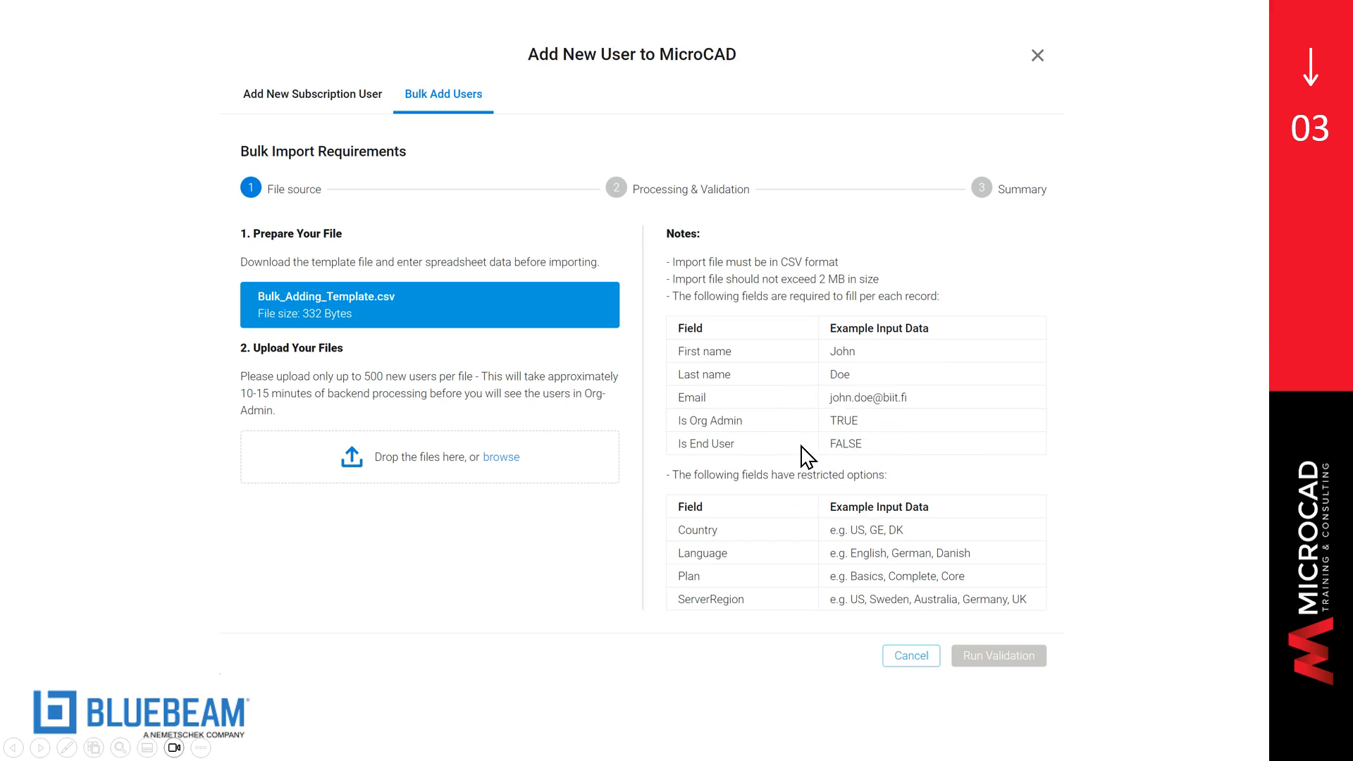
# Highlight the bulk import example fields, then advance to slide 04's Users and Current Plan table.
pyautogui.press('ctrl')
pyautogui.press('ctrl')
pyautogui.click(849, 523)
pyautogui.click(857, 537)
pyautogui.click(859, 538)
pyautogui.click(815, 551)
pyautogui.click(866, 582)
pyautogui.click(1128, 354)
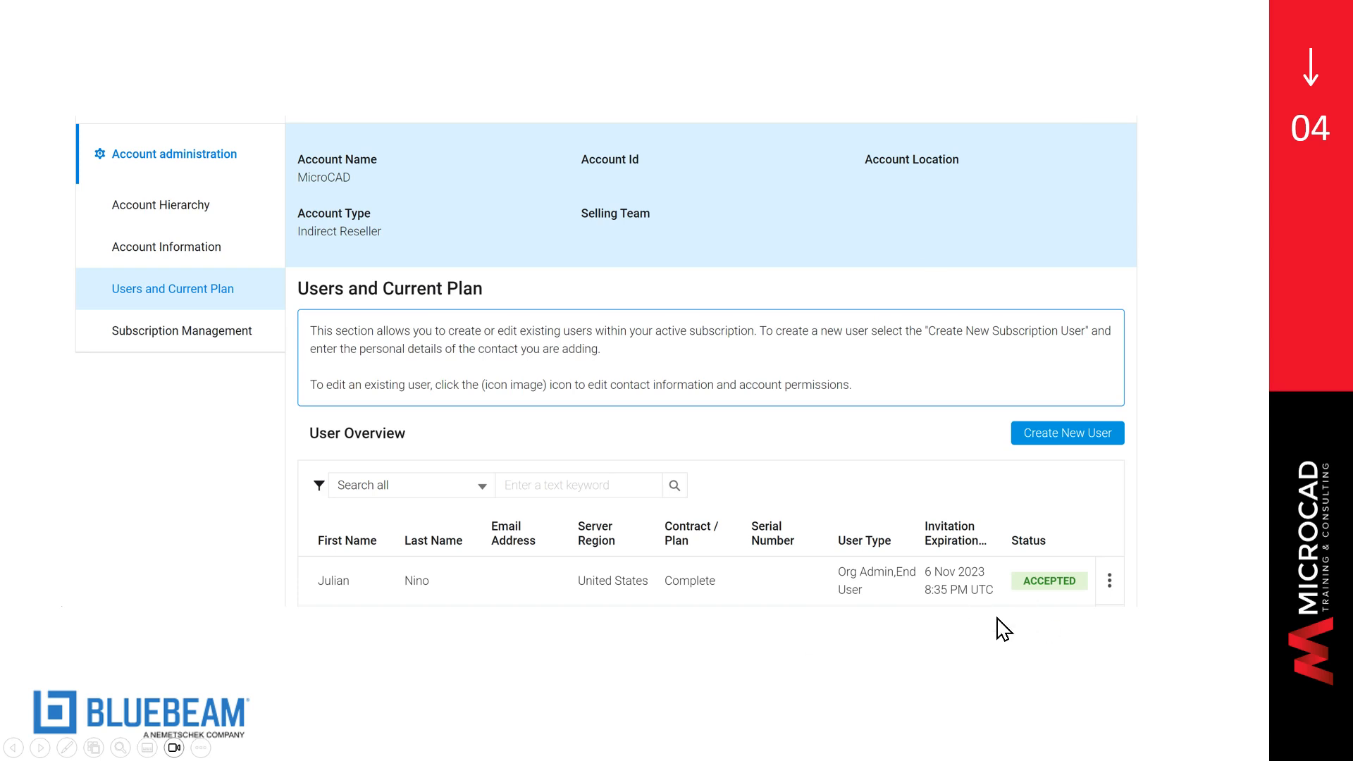
# Highlight the accepted user's row, then advance to the Edit, Modify Subscription, Resend and Deactivate actions image.
pyautogui.press('ctrl')
pyautogui.click(864, 575)
pyautogui.click(852, 585)
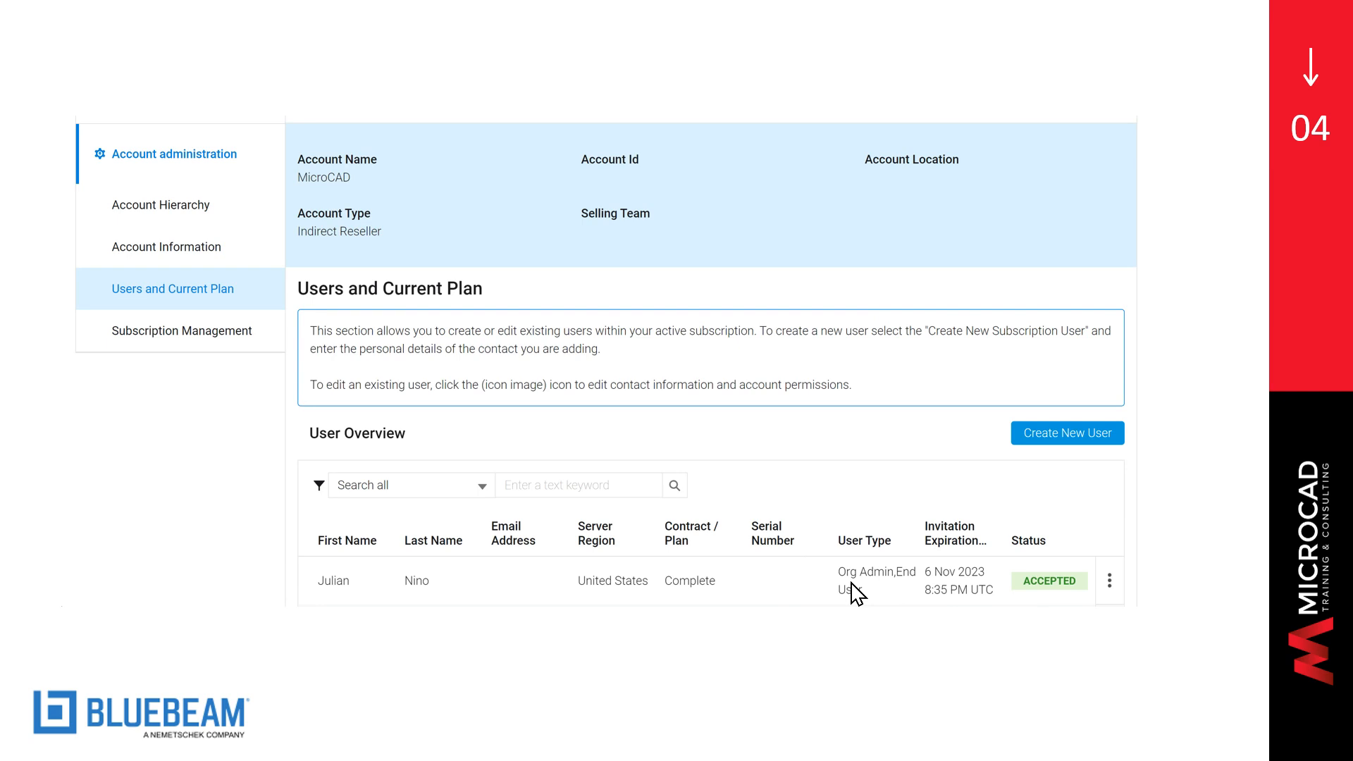
pyautogui.click(874, 583)
pyautogui.click(872, 596)
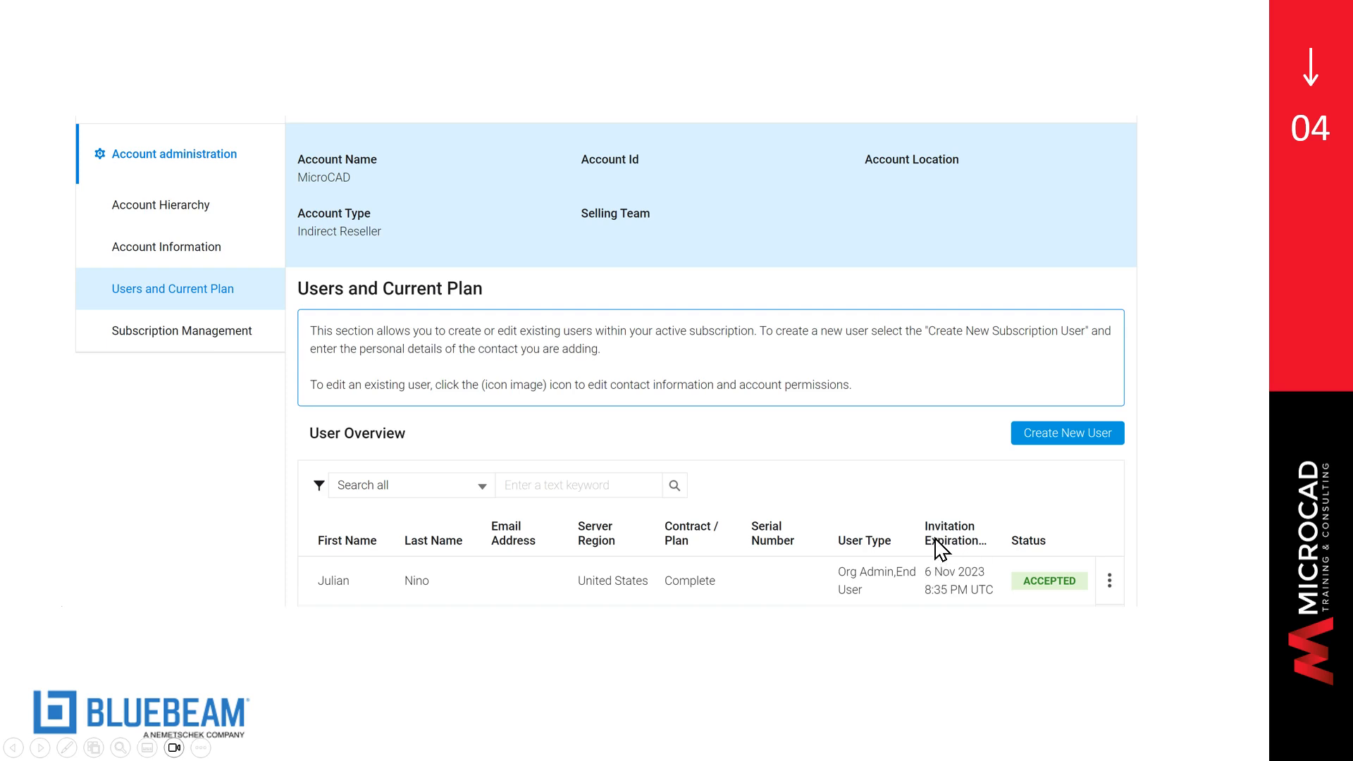
pyautogui.click(951, 581)
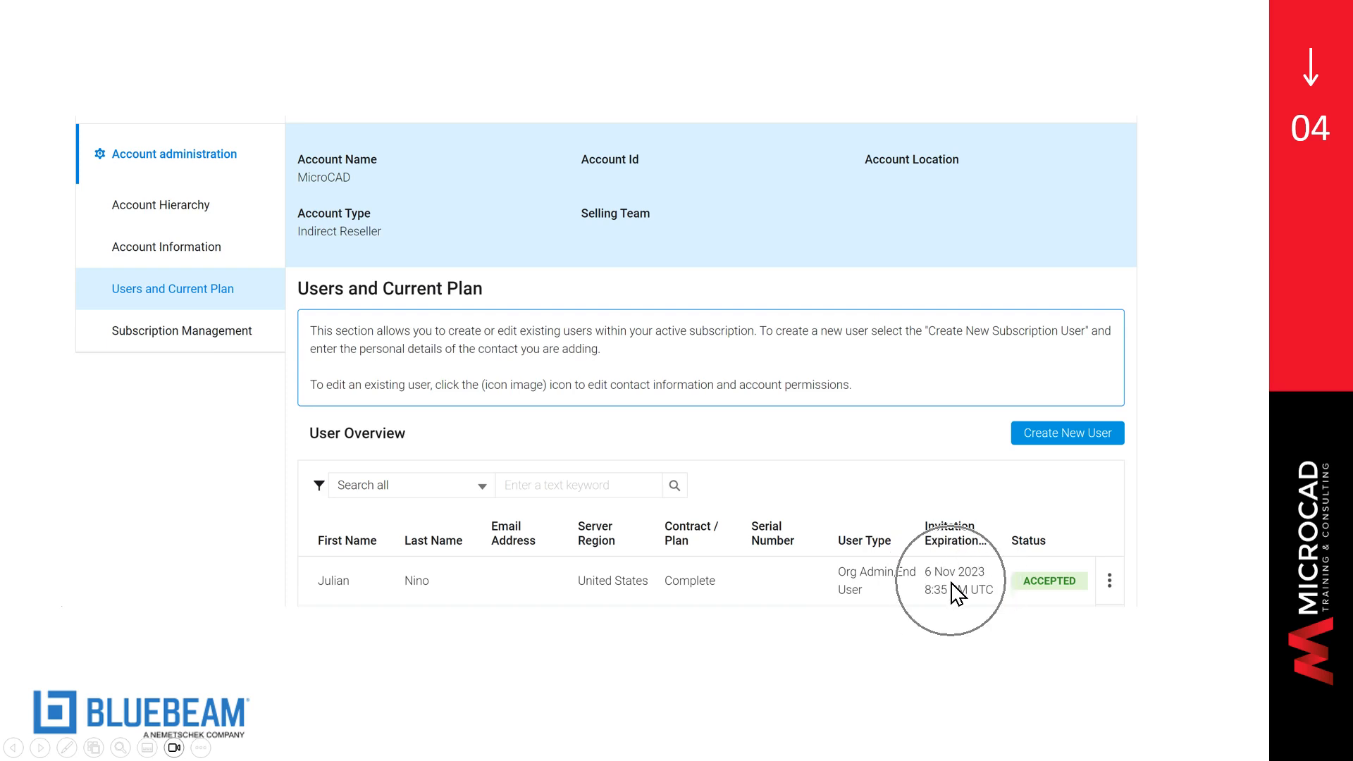
pyautogui.click(951, 582)
pyautogui.click(952, 582)
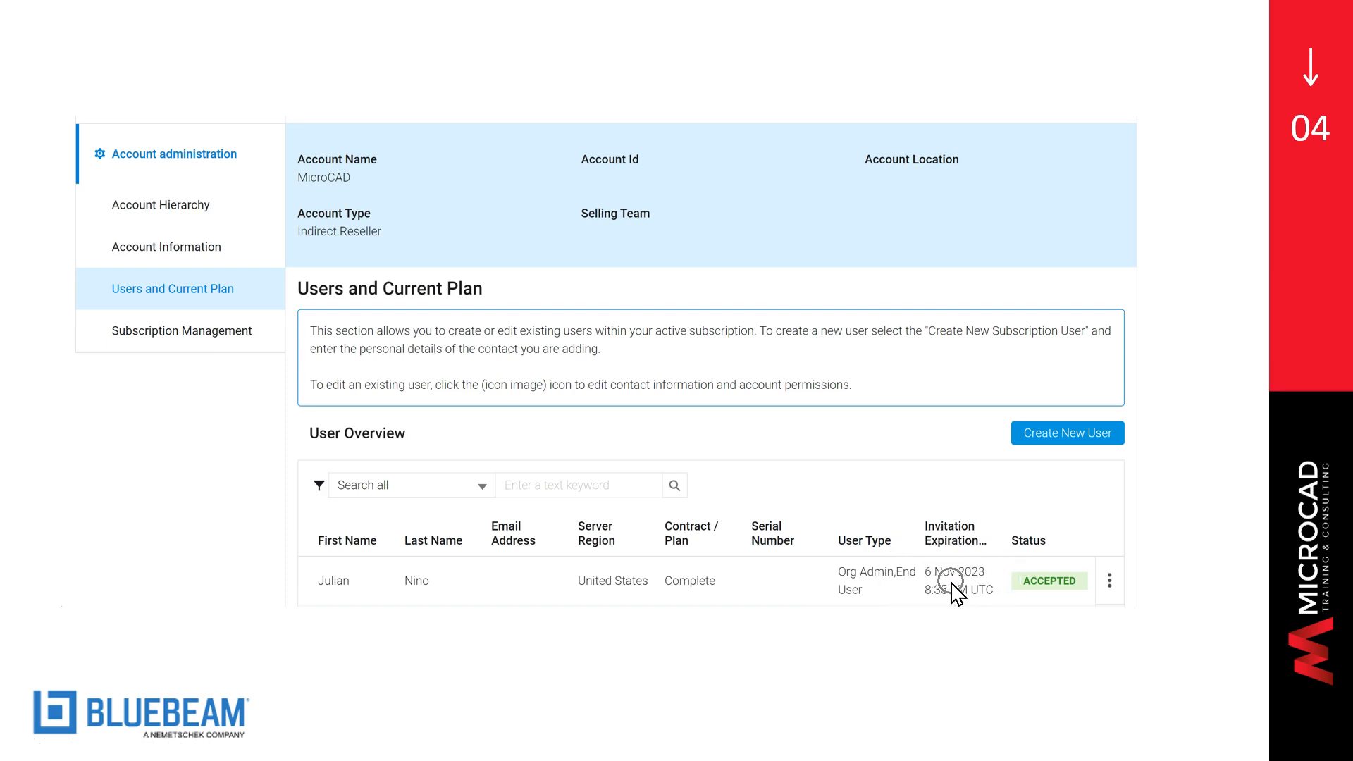
pyautogui.click(974, 589)
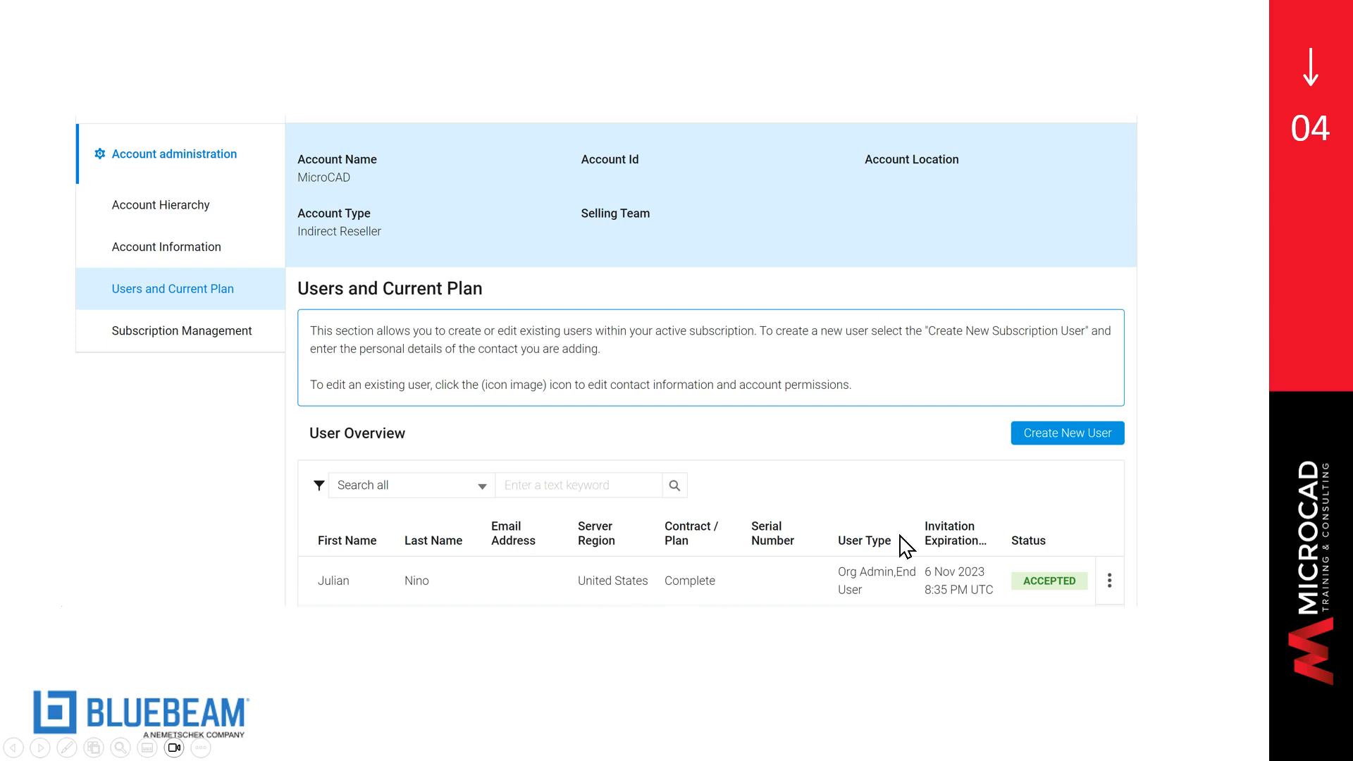
pyautogui.click(1109, 568)
pyautogui.click(1088, 492)
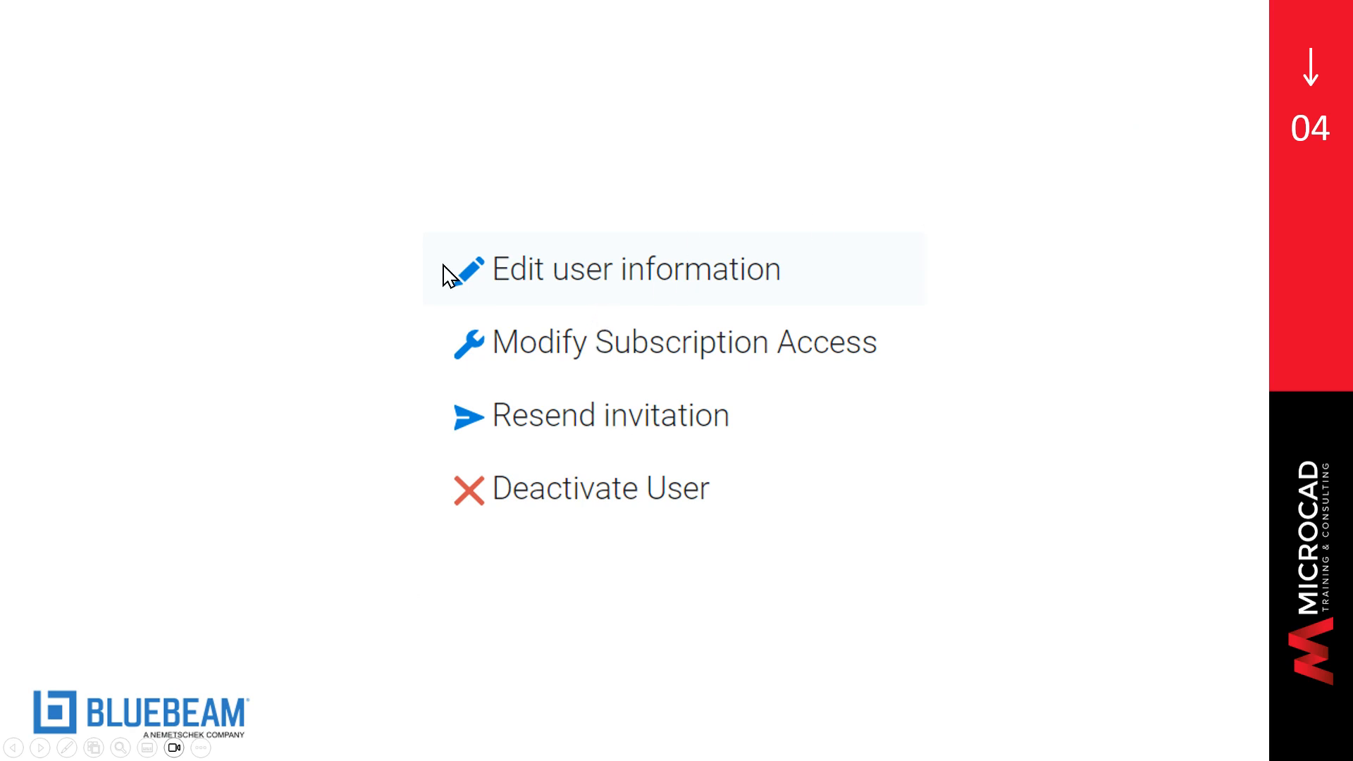
# Advance to the Permissions image with Org Admin and End User both checked.
pyautogui.click(1092, 342)
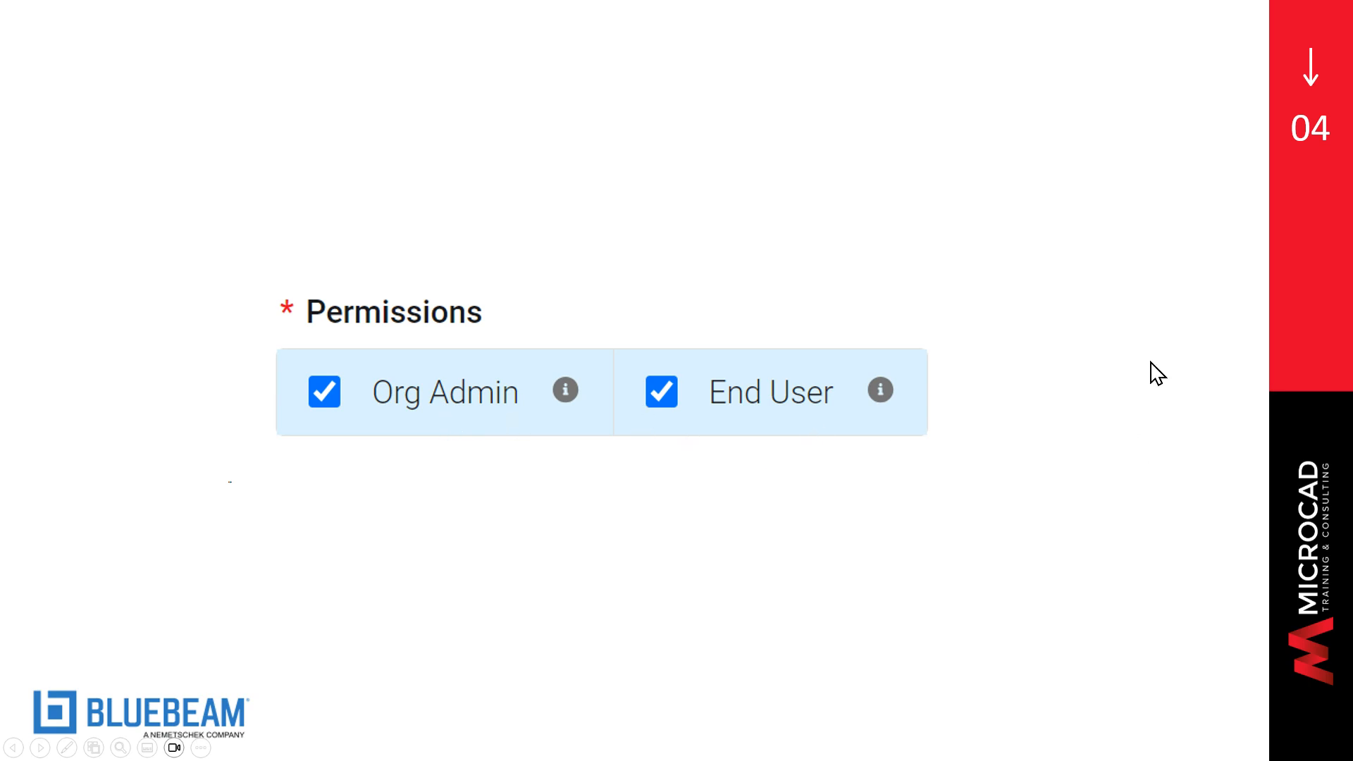
# Advance past the user actions list to the Modify access to the plan dialog with Complete selected.
pyautogui.click(1148, 288)
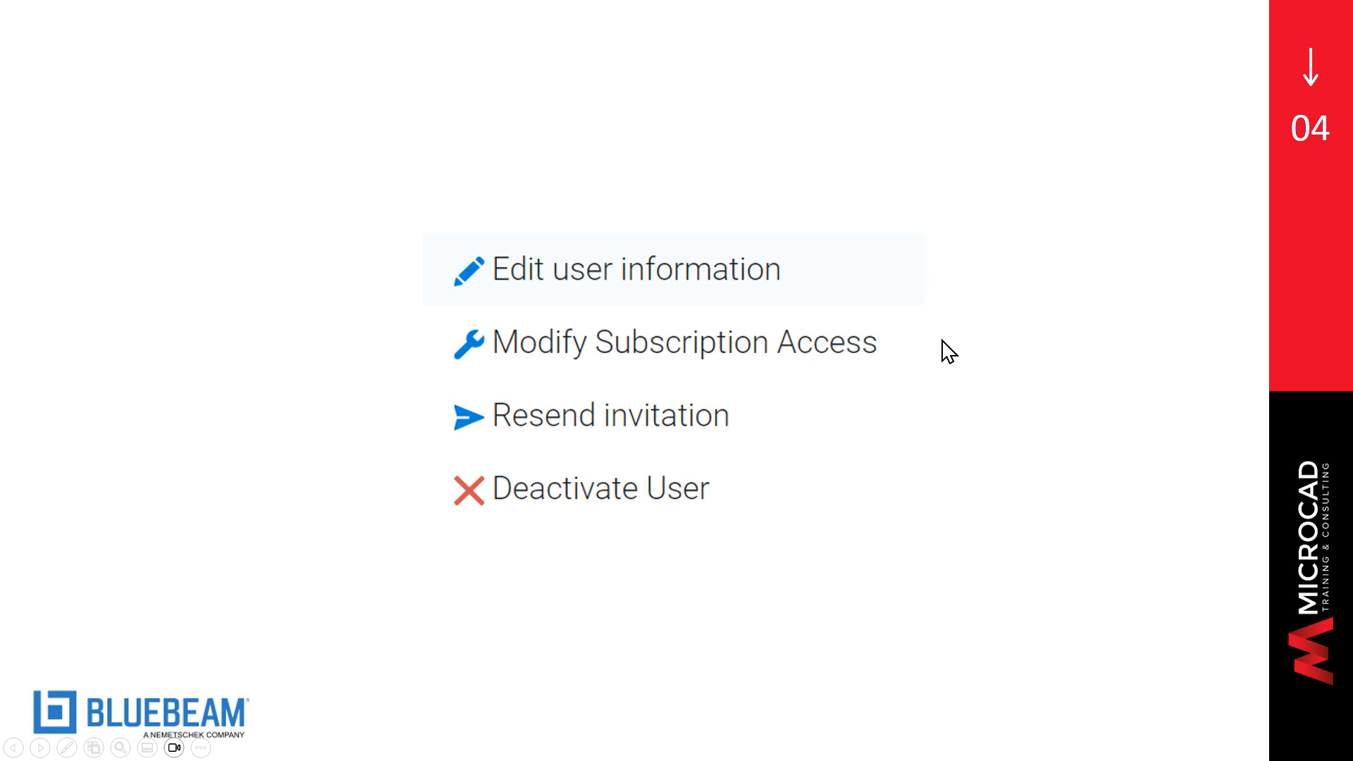
pyautogui.click(1106, 318)
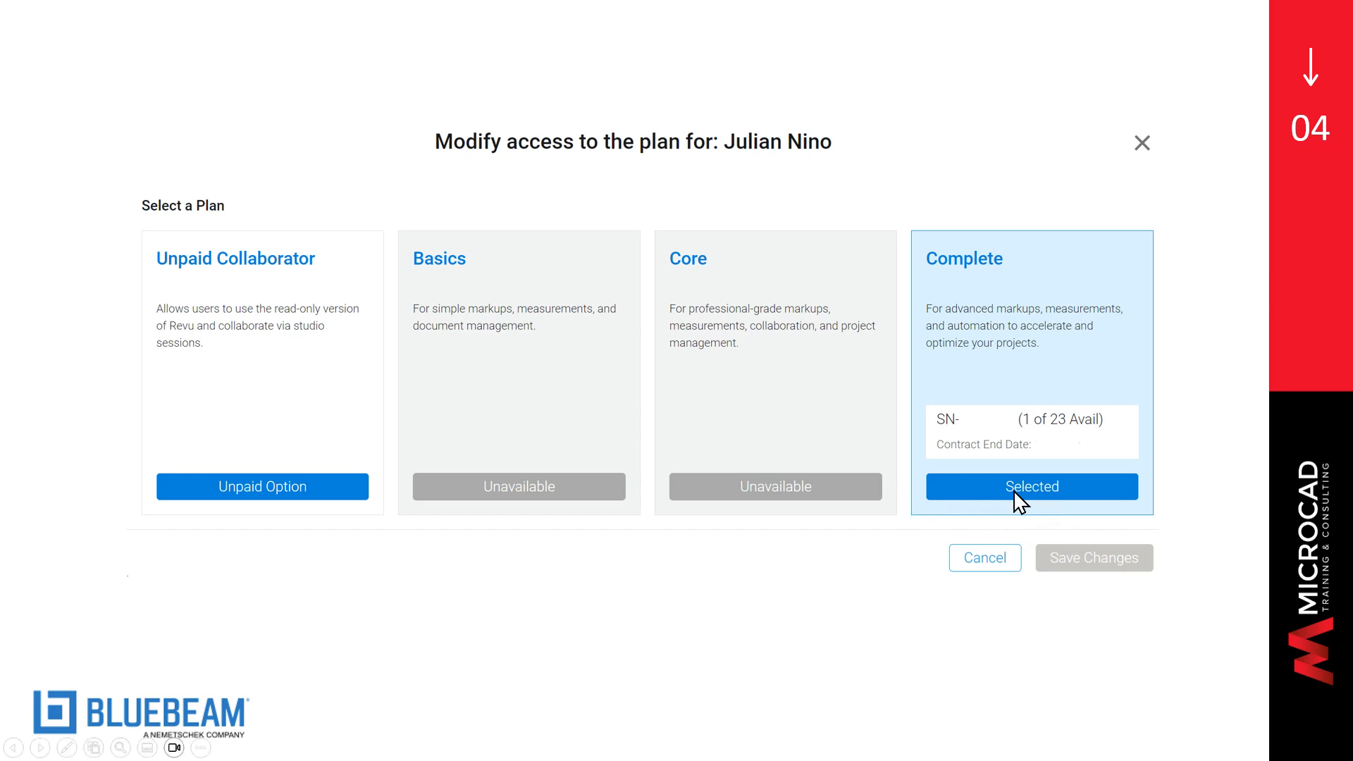
# Advance to slide 05, the Questions slide with the speech-bubble question mark illustration.
pyautogui.press('ctrl')
pyautogui.click(924, 254)
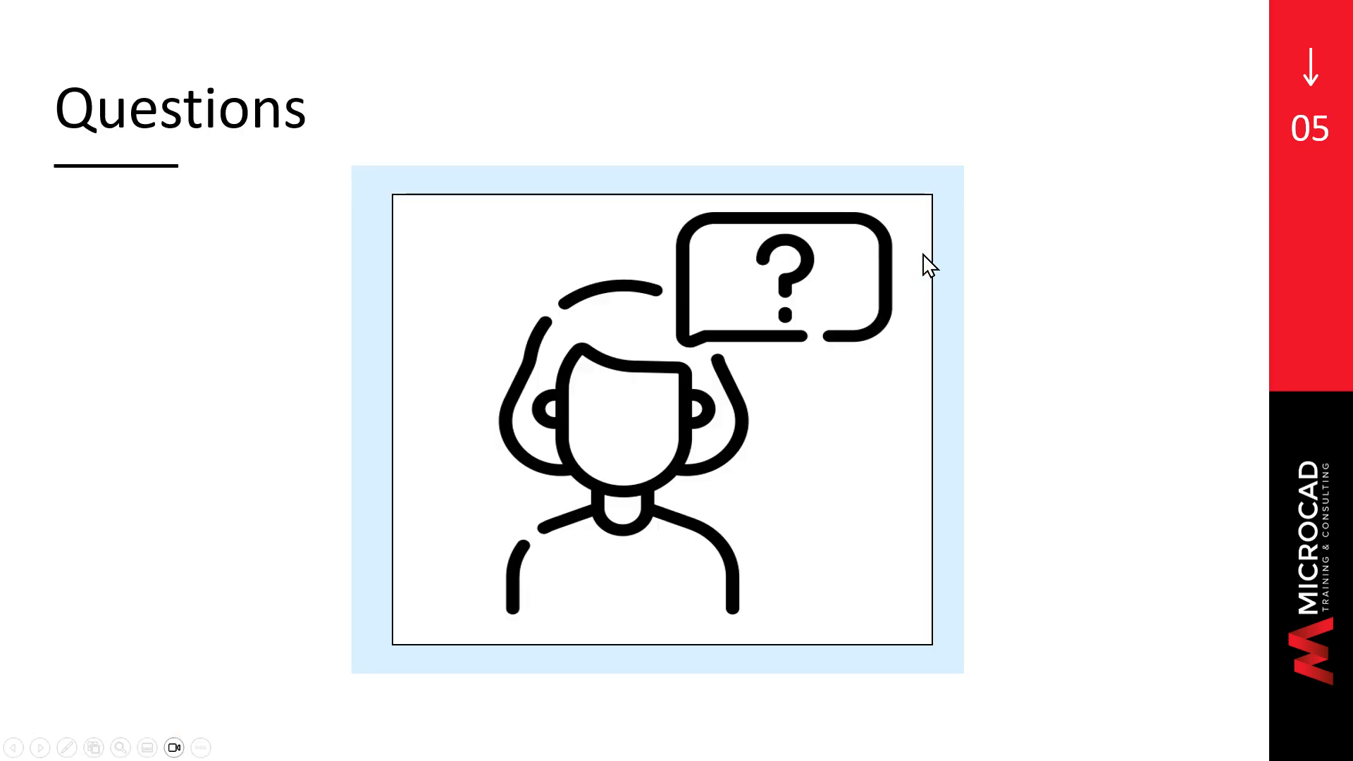
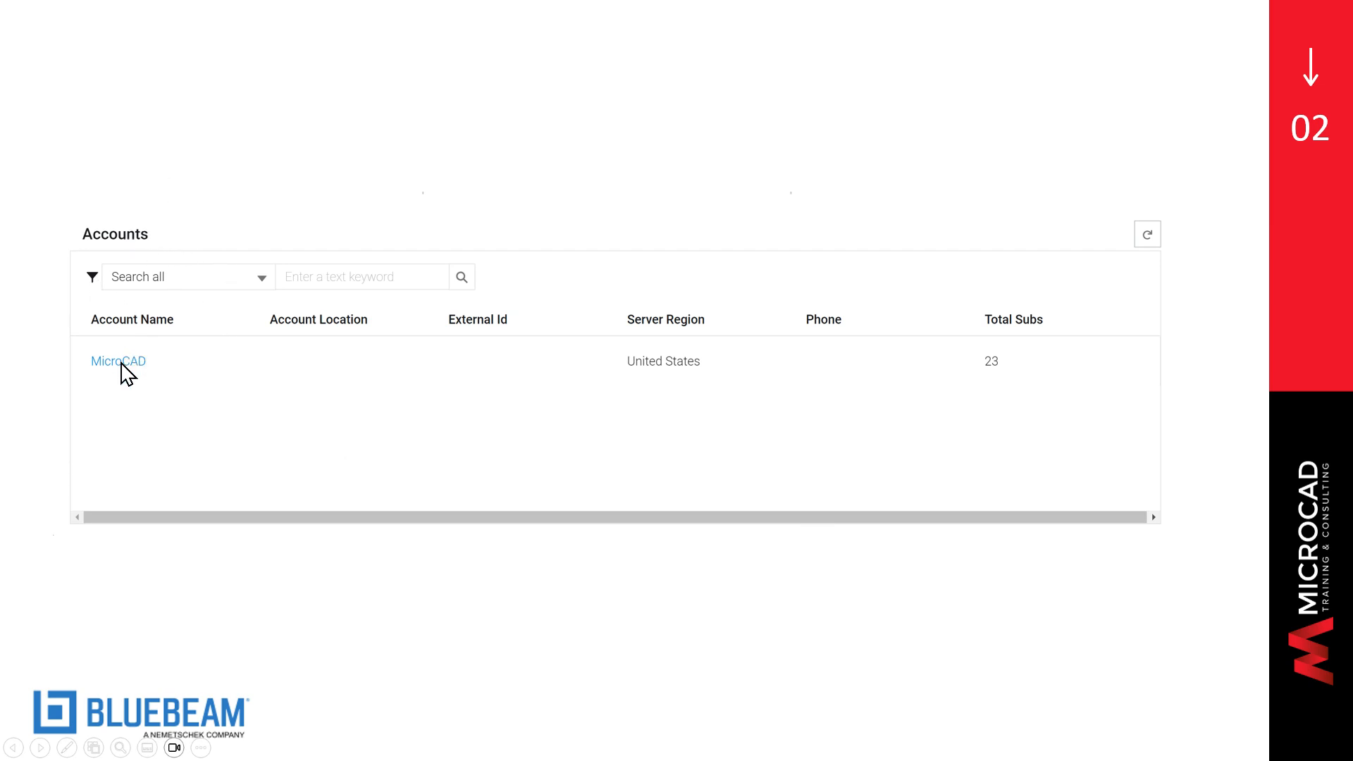
pyautogui.press('ctrl')
pyautogui.press('ctrl')
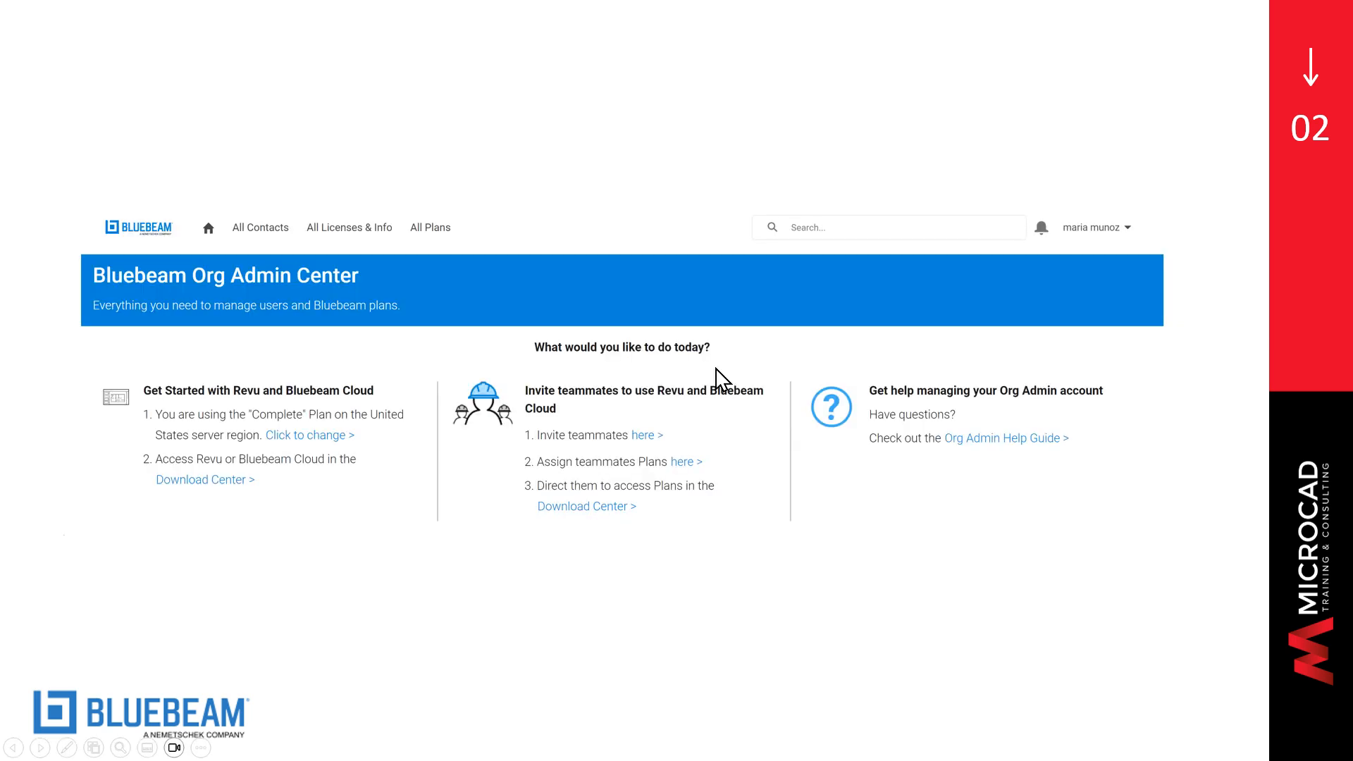
pyautogui.press('ctrl')
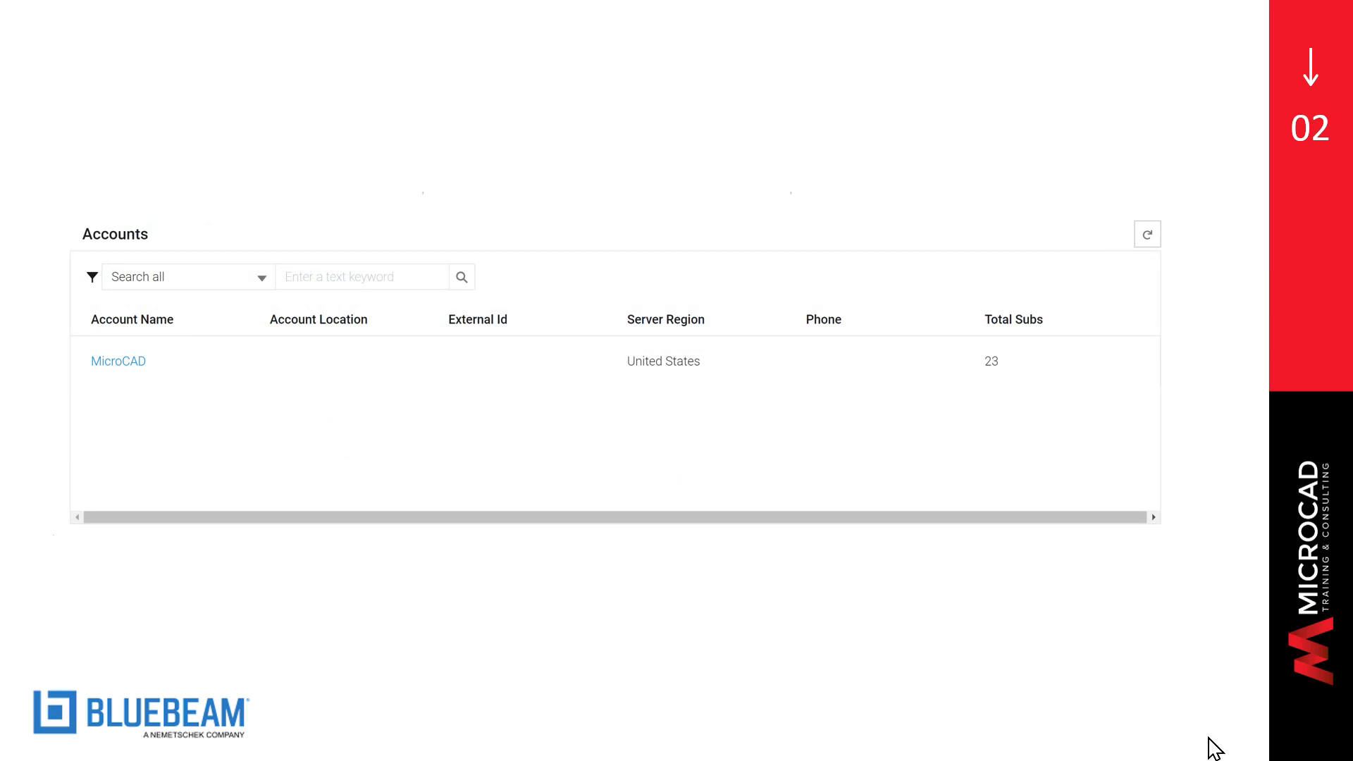
# Advance past slide 03 to slide 04's MicroCAD Users and Current Plan page showing one accepted user.
pyautogui.click(1110, 488)
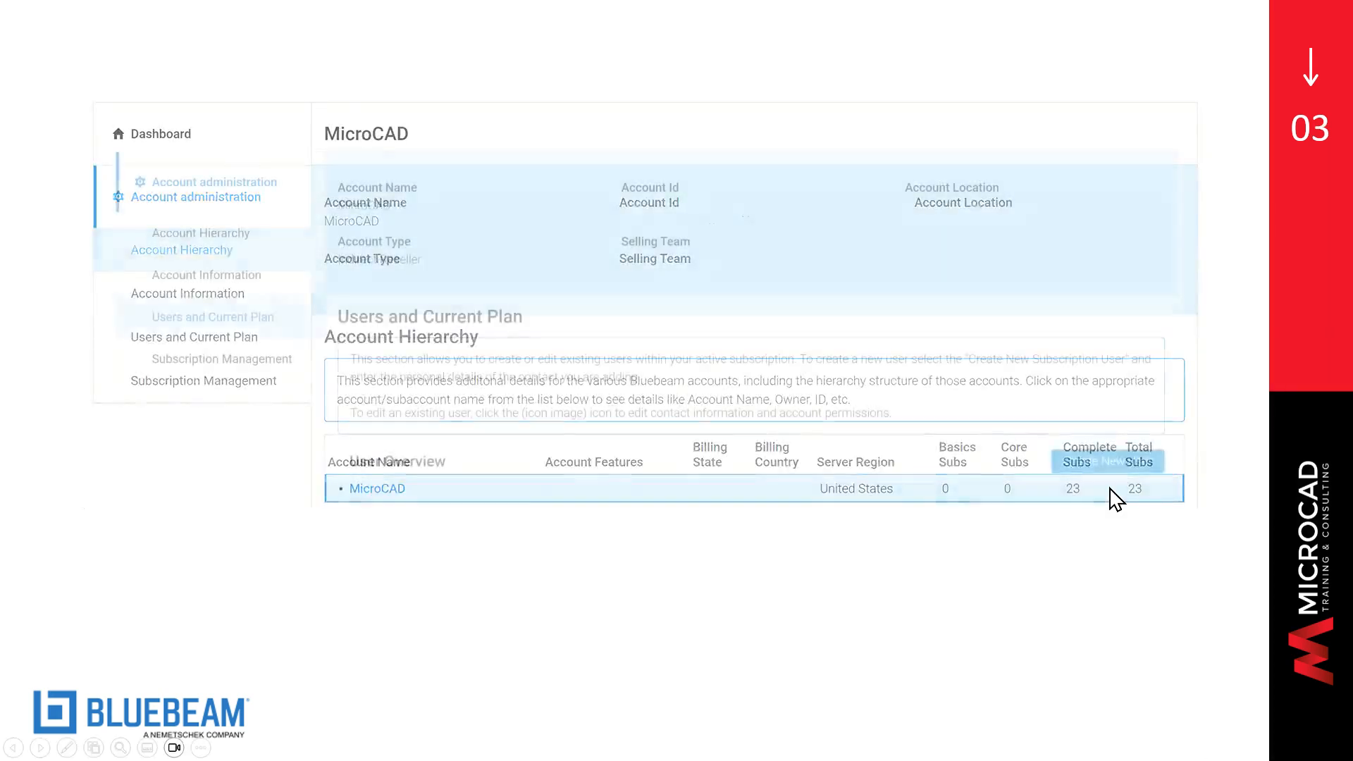
pyautogui.click(1114, 493)
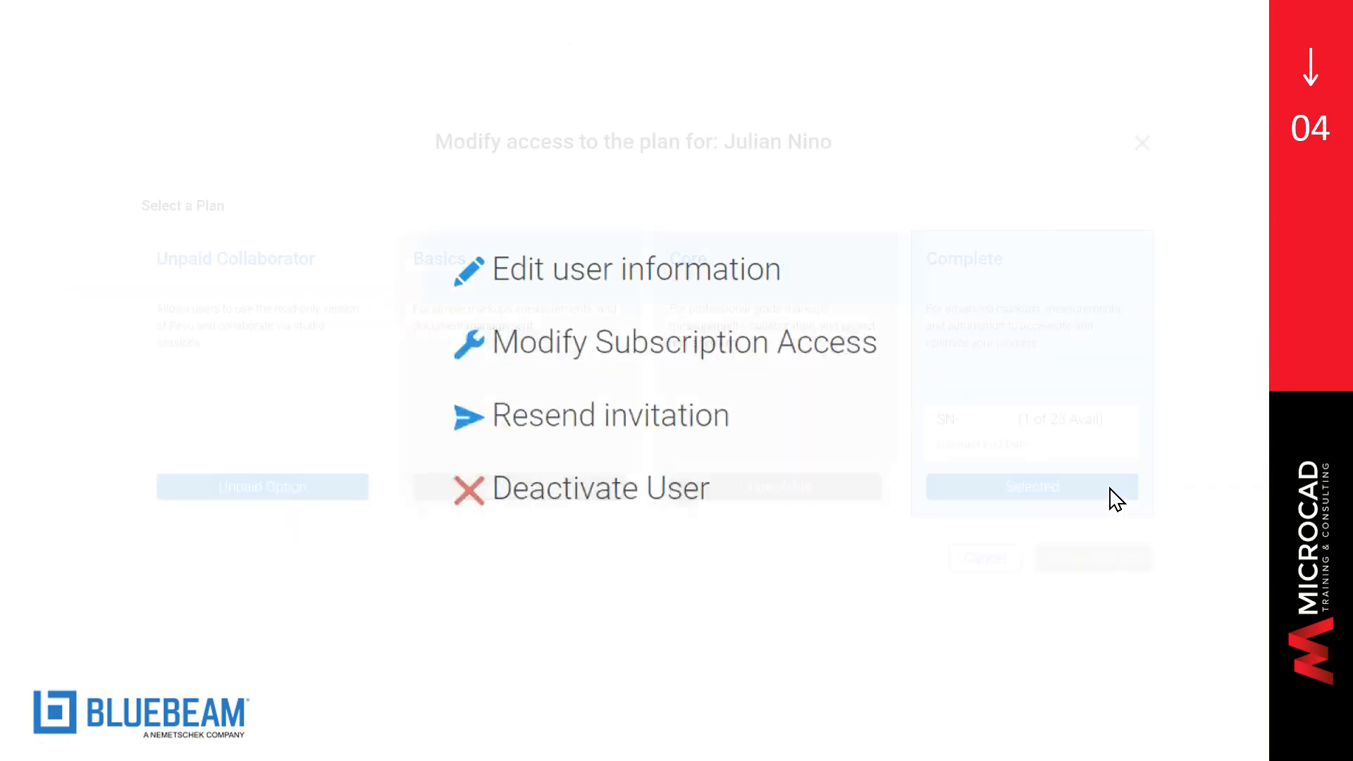
pyautogui.click(1116, 499)
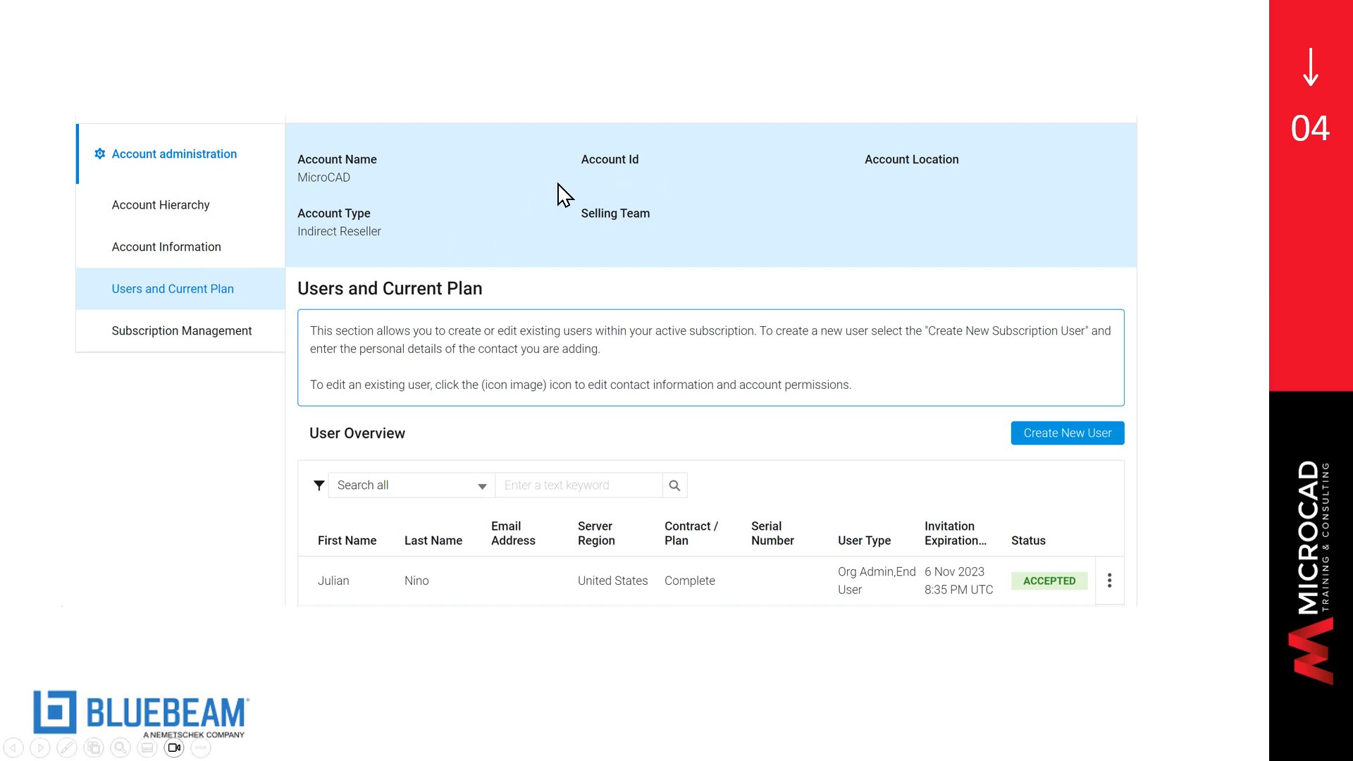
pyautogui.click(412, 252)
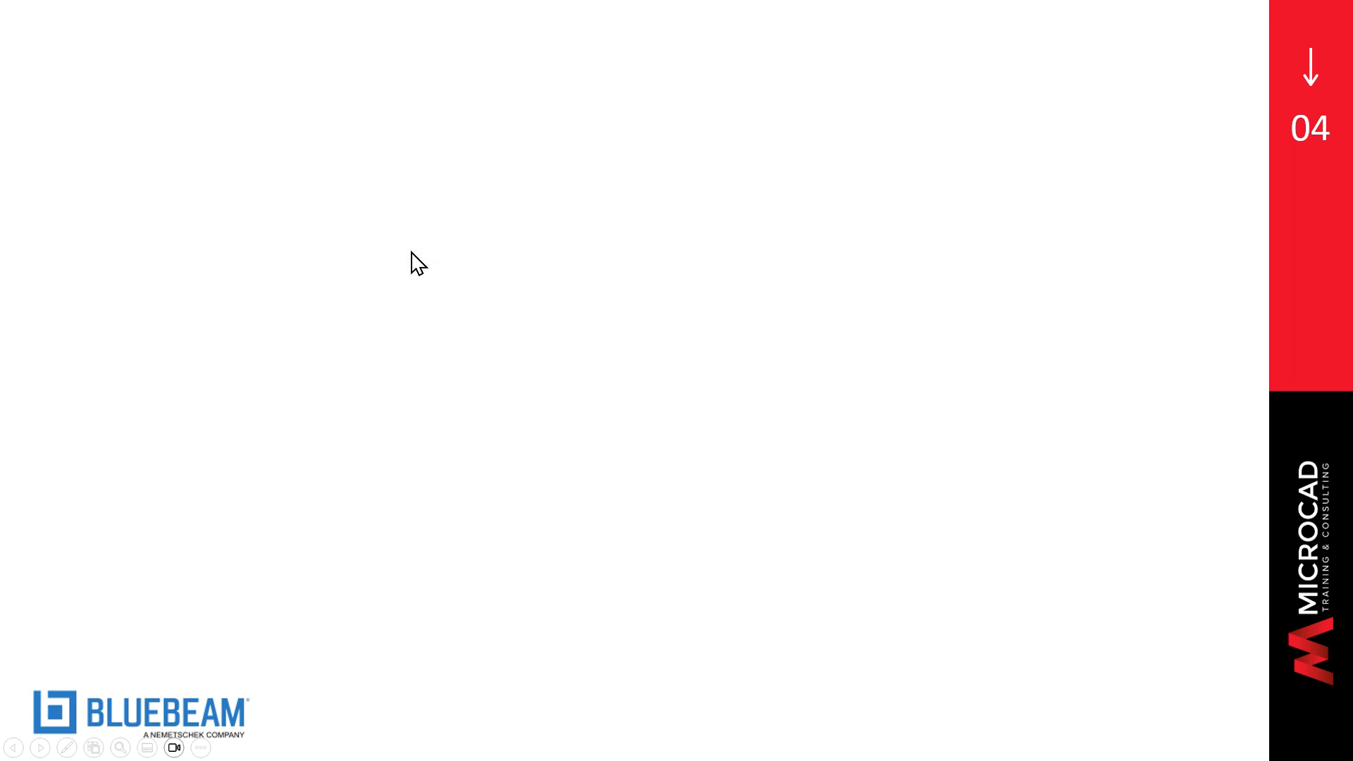
pyautogui.press('Left')
pyautogui.press('Left')
pyautogui.press('Left')
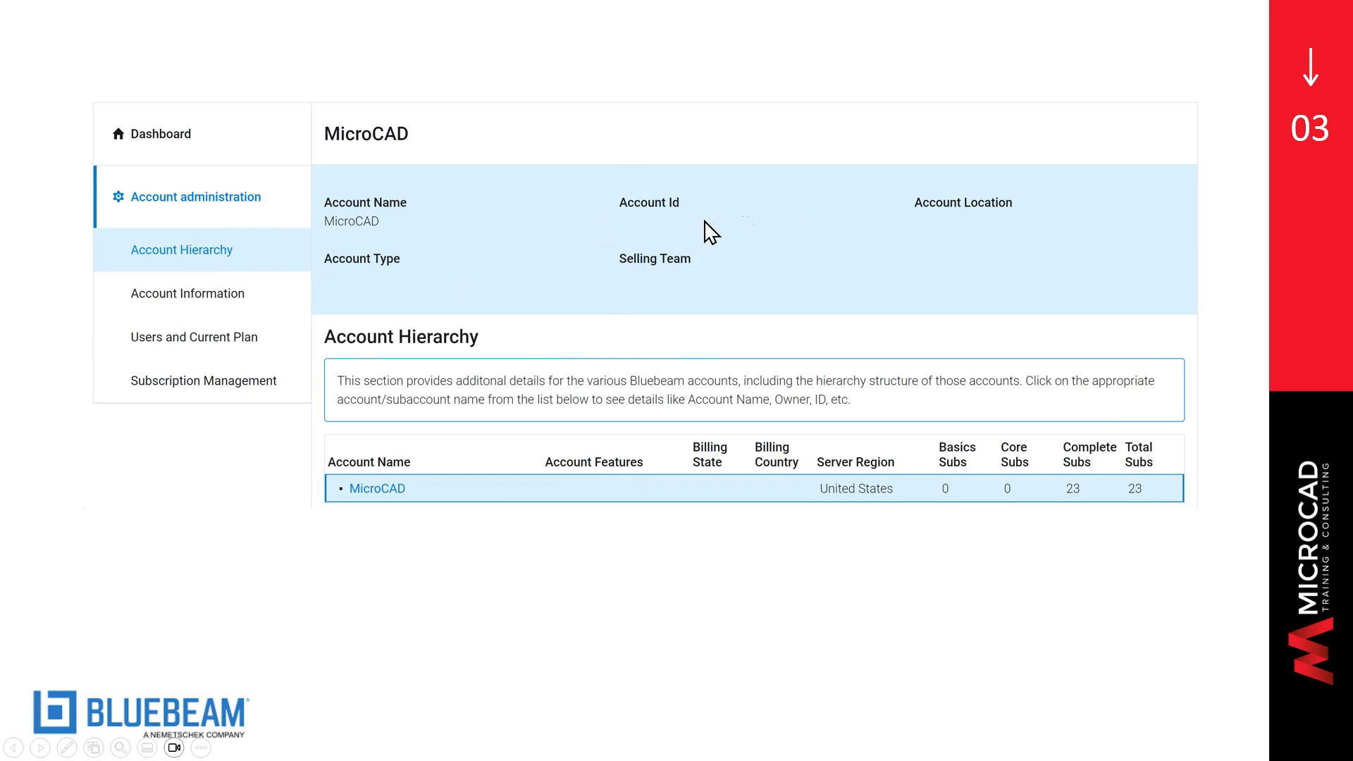
pyautogui.click(601, 327)
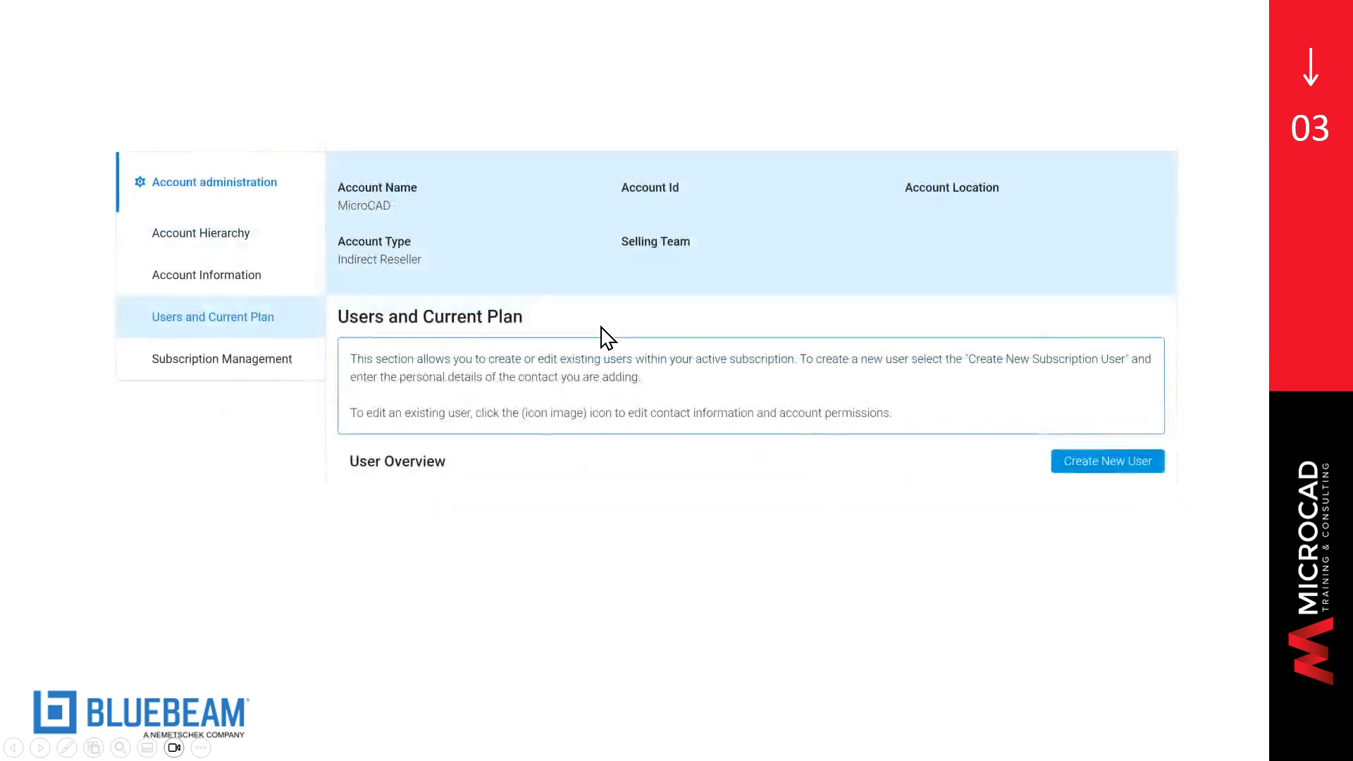
pyautogui.click(601, 328)
pyautogui.click(601, 328)
pyautogui.click(601, 328)
pyautogui.click(601, 328)
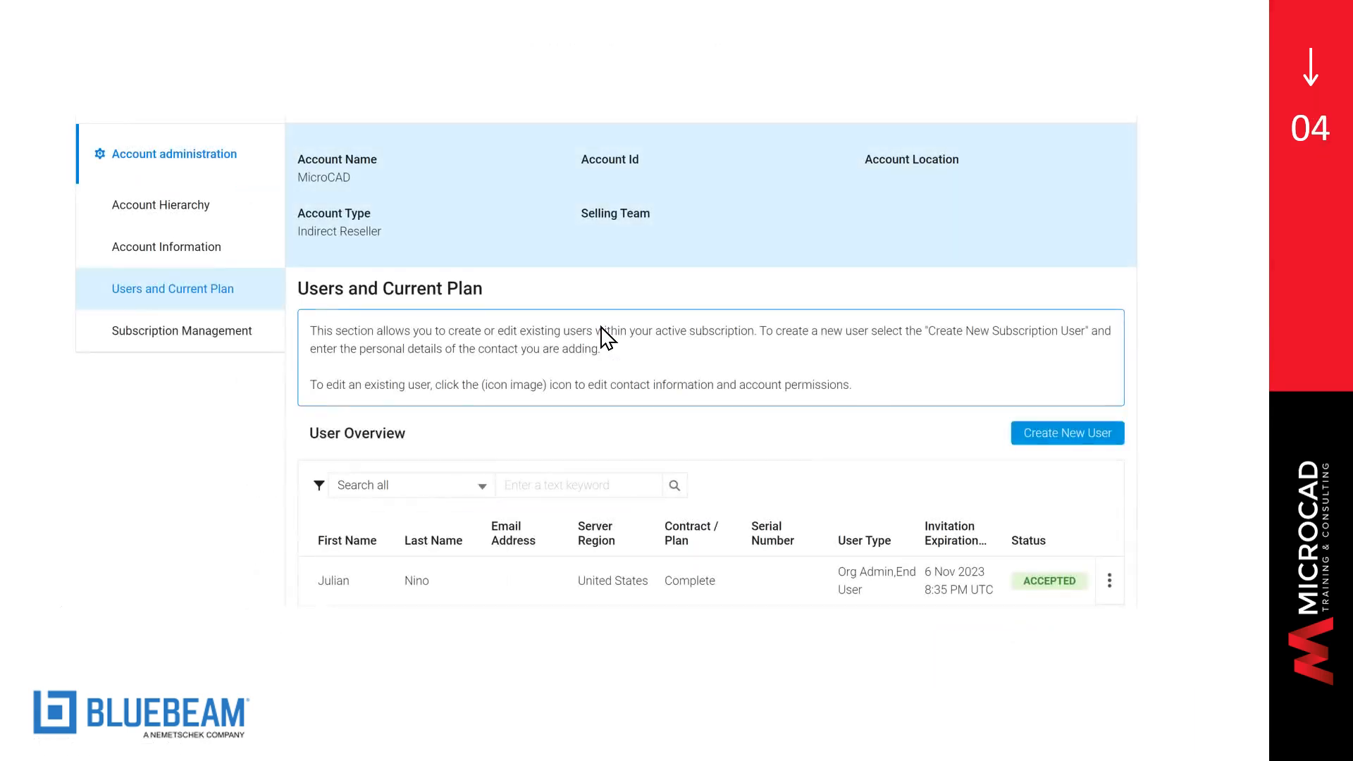
# Advance past slide 04's user action options to slide 05, the closing Questions slide.
pyautogui.click(776, 575)
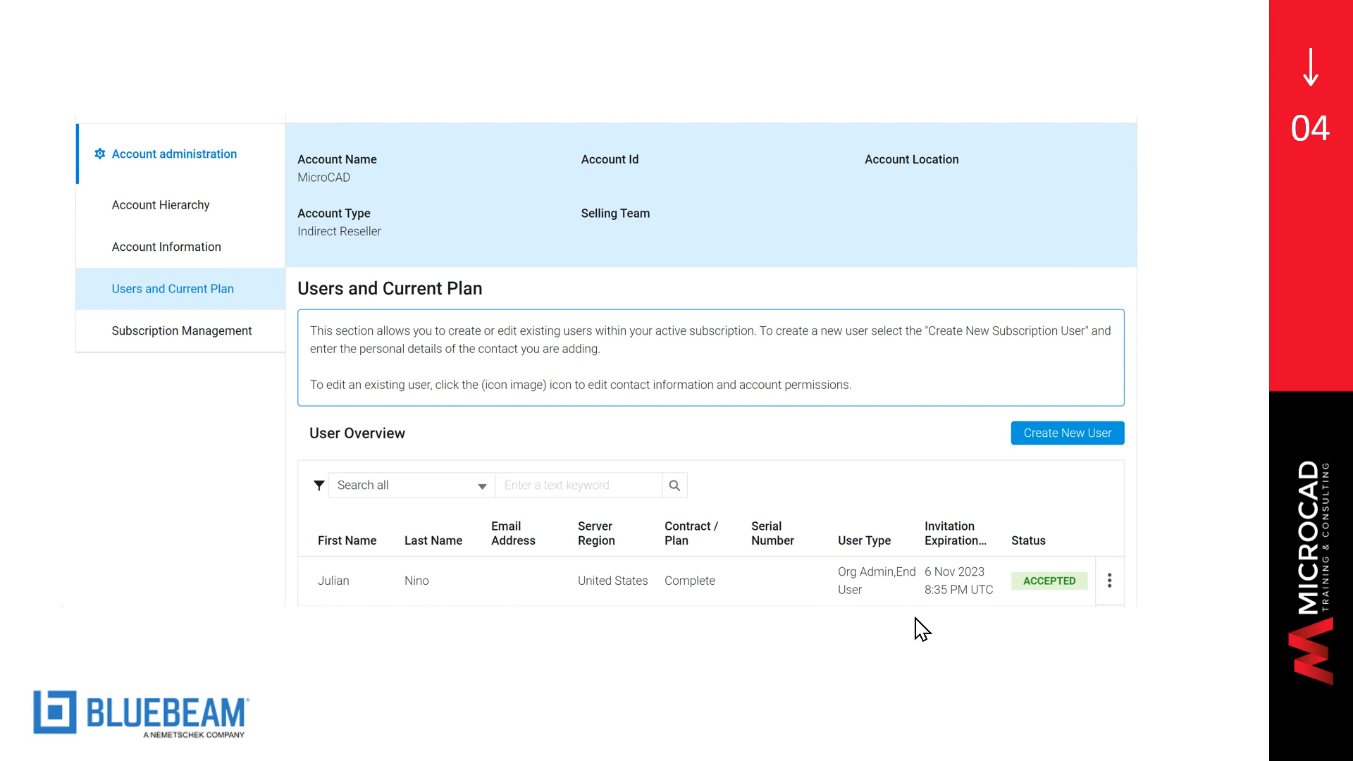
pyautogui.click(896, 484)
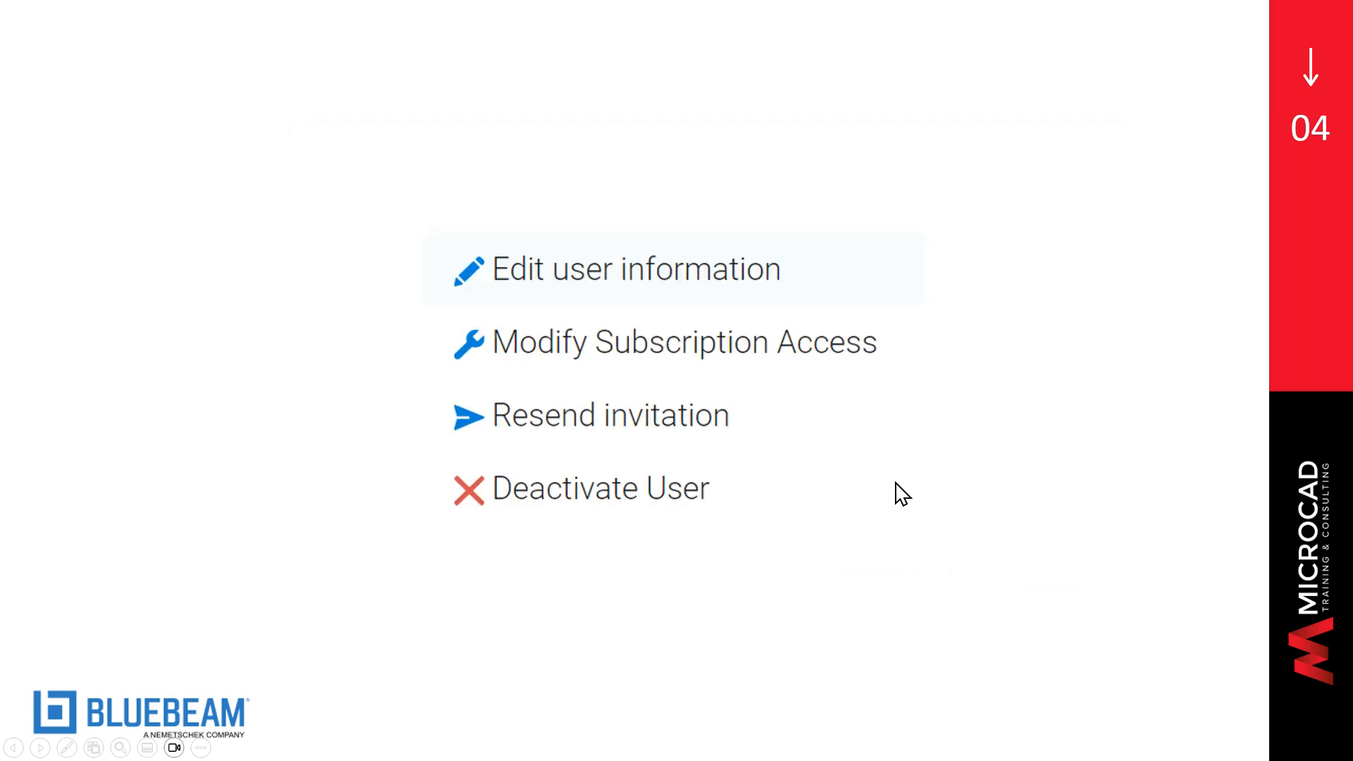
pyautogui.click(896, 484)
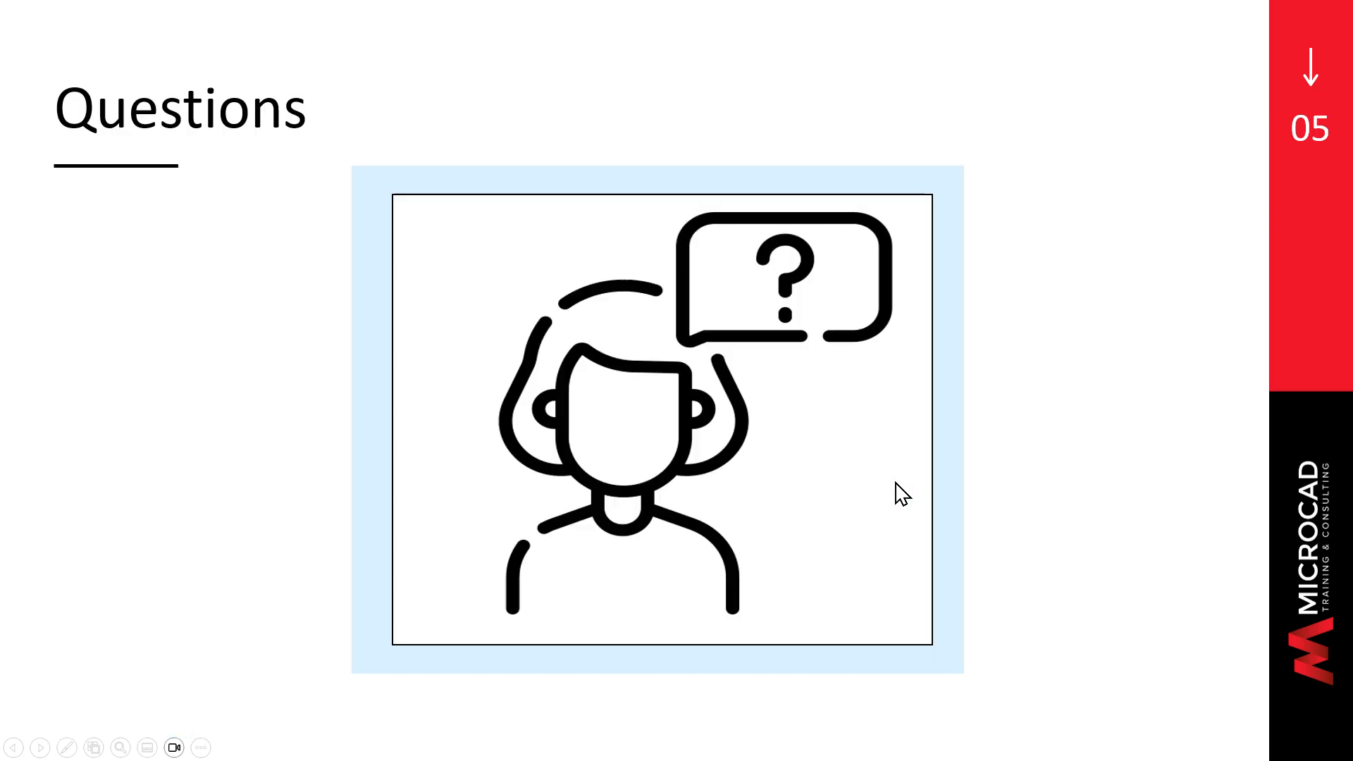